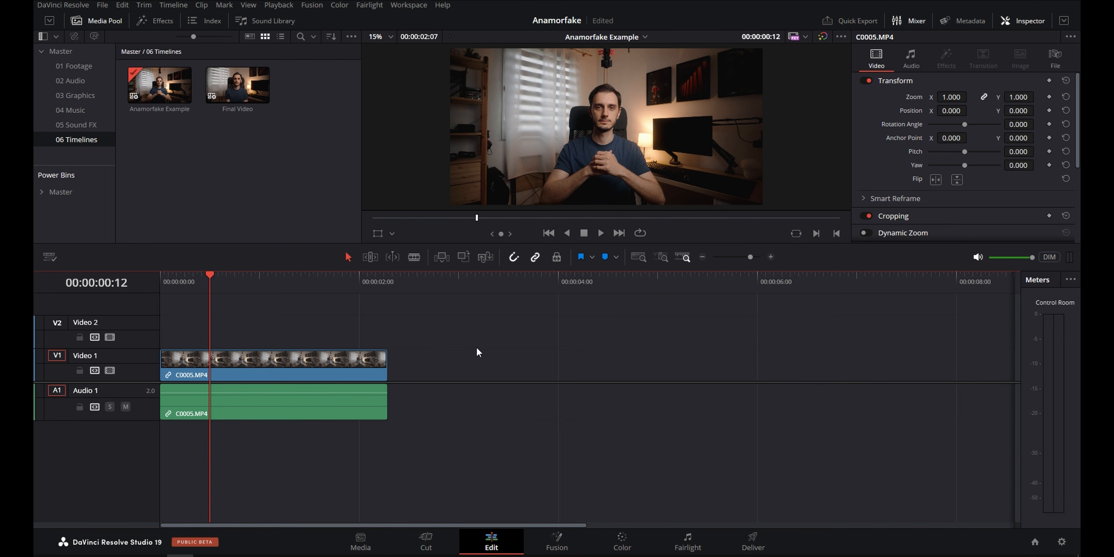
Check the resolution and format settings of the Anamorfake Example timeline without changing them.
right_click(158, 83)
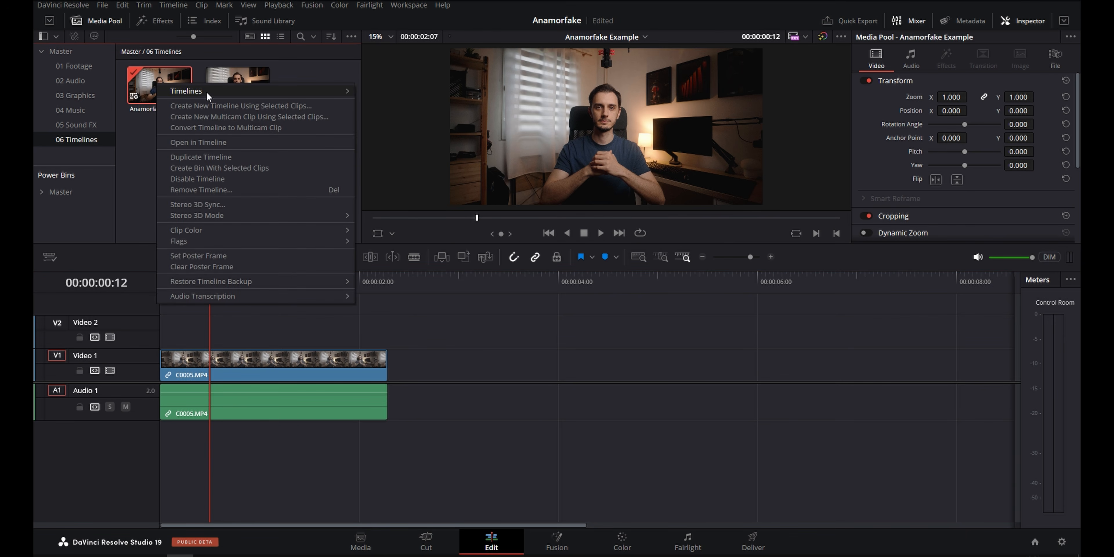
mouse_move(206, 92)
click(383, 91)
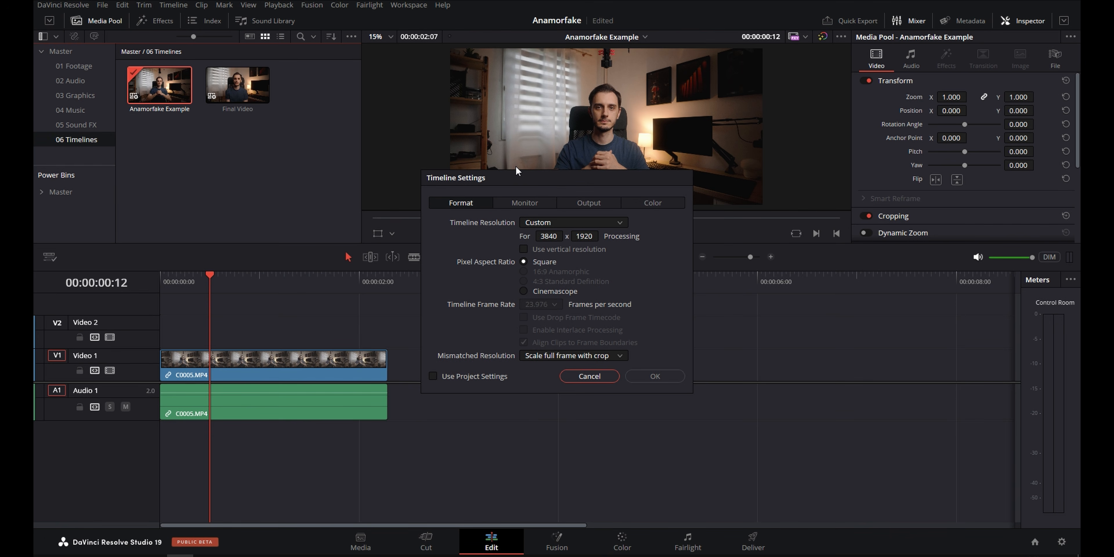
click(601, 377)
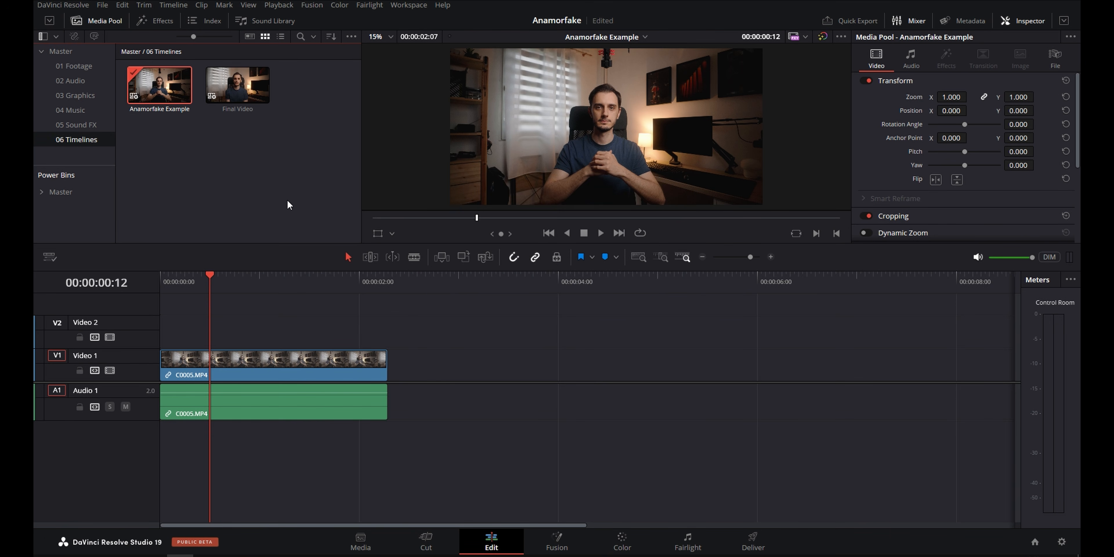
Place an Adjustment Clip on Video 2 above the footage and trim it to the footage's length.
click(155, 21)
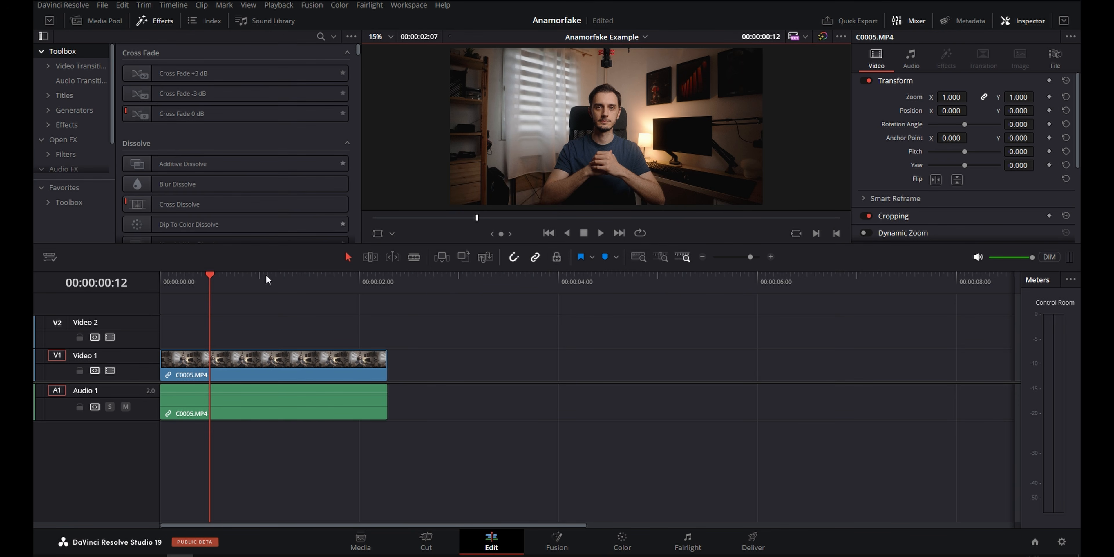
click(87, 204)
drag(173, 125, 160, 342)
drag(656, 336, 388, 335)
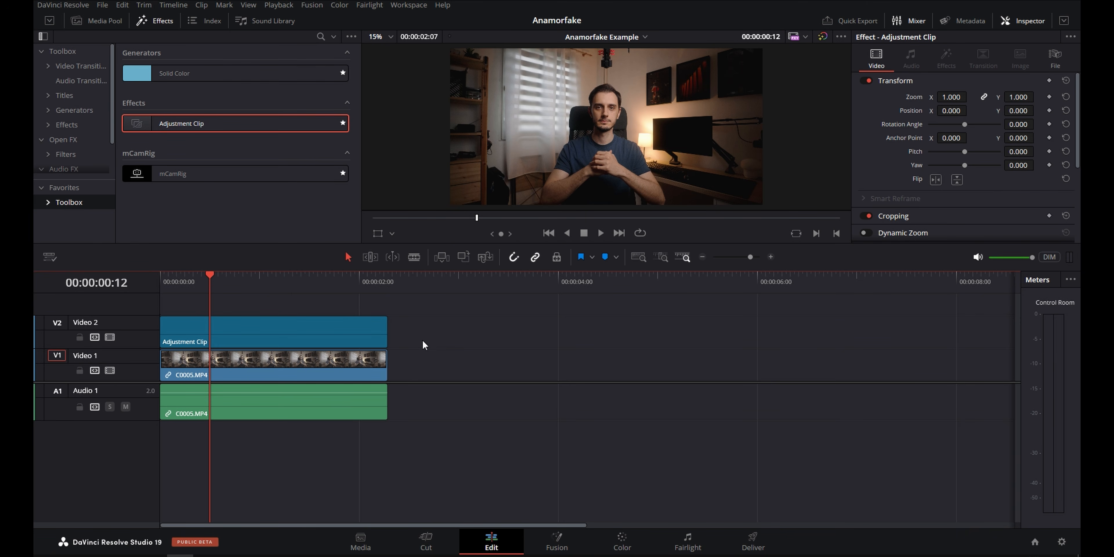
mouse_move(388, 331)
mouse_down()
mouse_move(666, 330)
mouse_move(388, 337)
mouse_up()
Show the safe area guides over the video preview with an aspect ratio of 2.35.
click(249, 6)
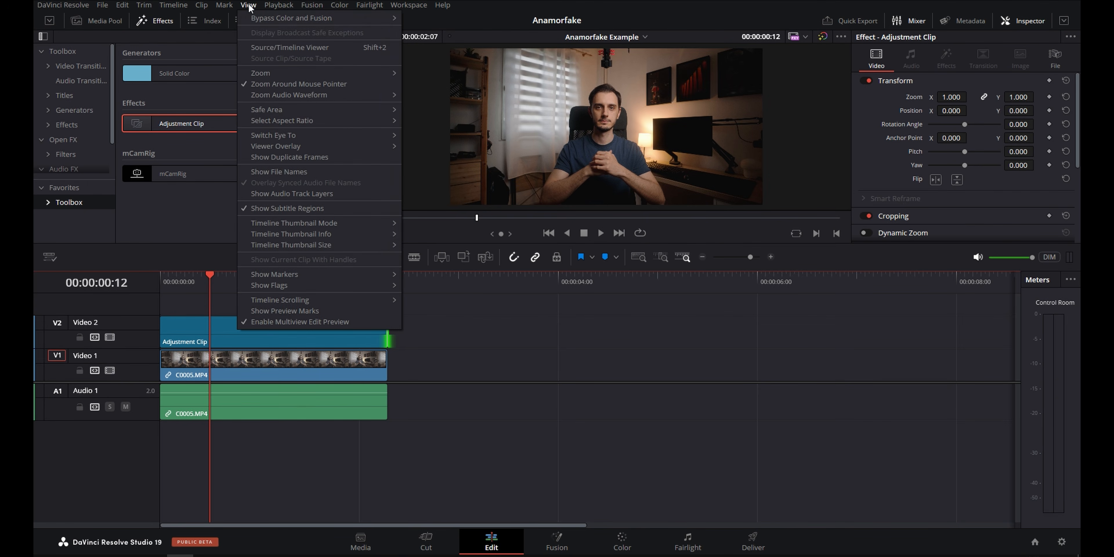
mouse_move(337, 109)
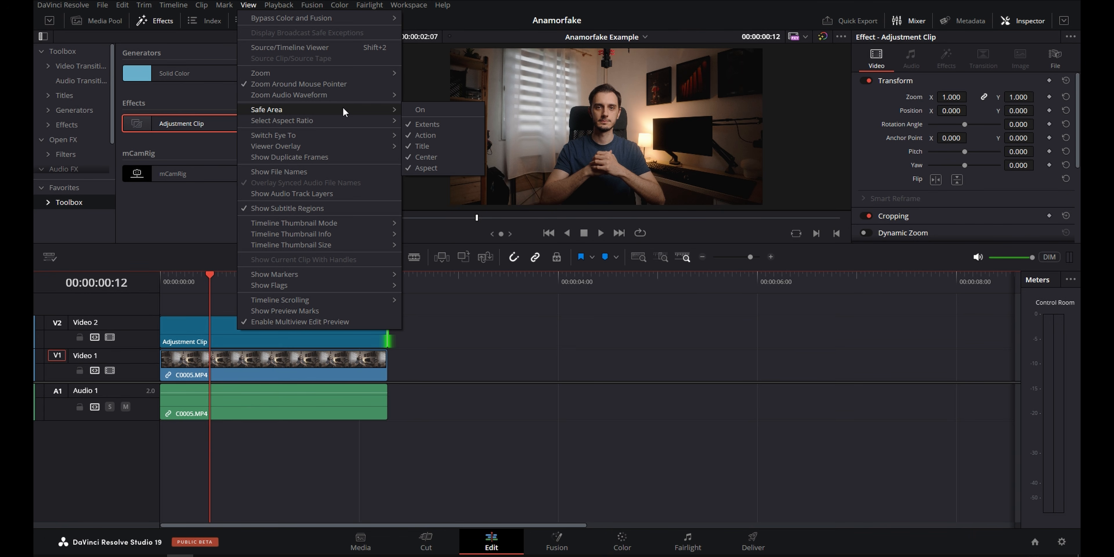
click(433, 111)
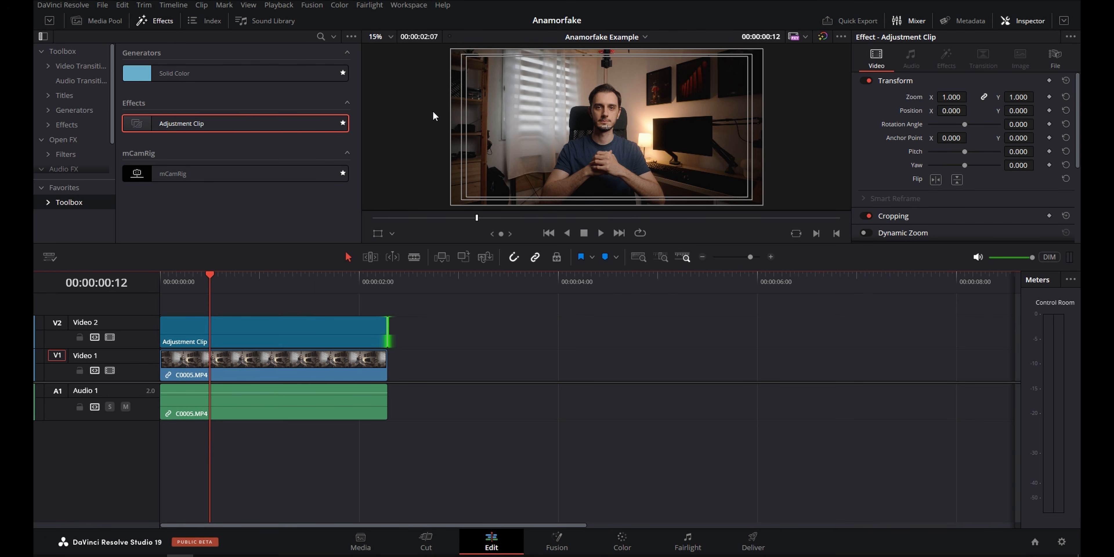
click(251, 8)
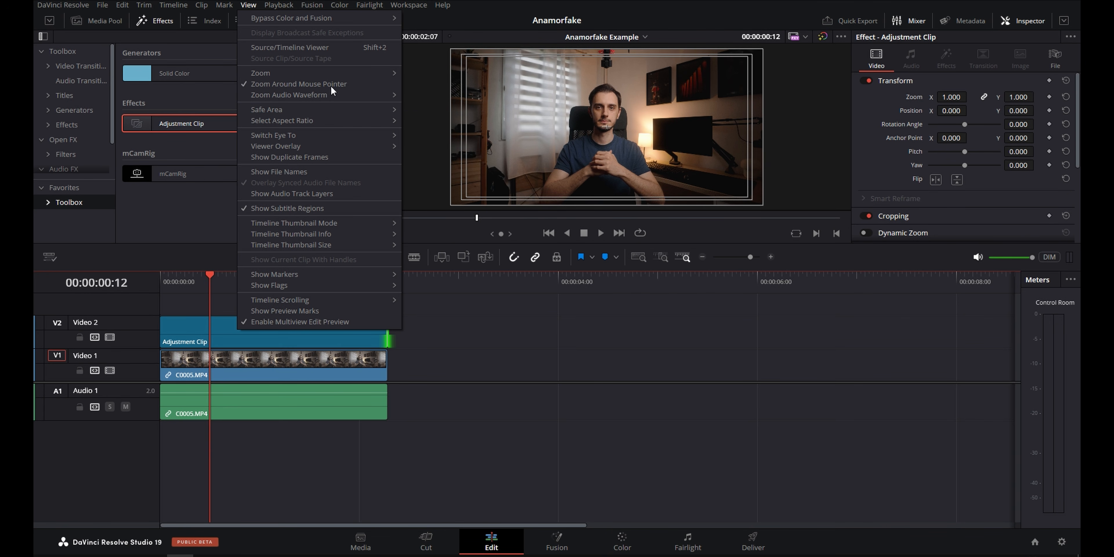
mouse_move(300, 120)
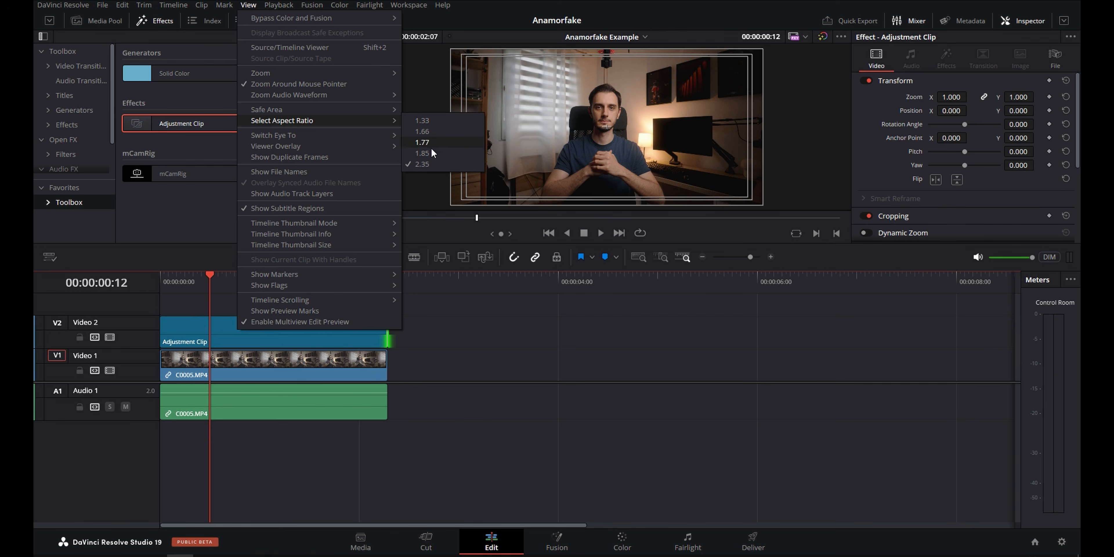
click(427, 163)
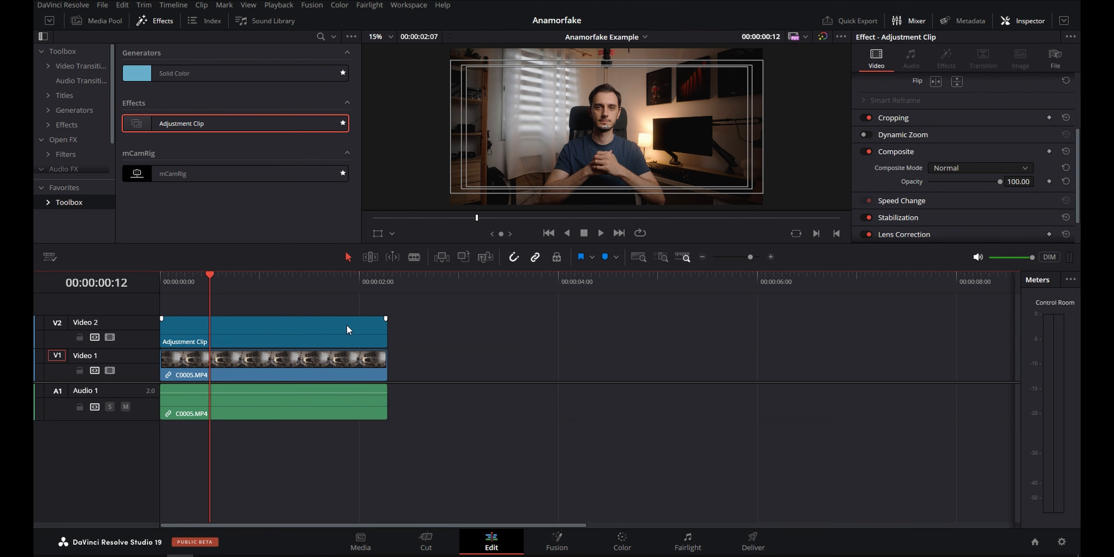
Crop the adjustment clip by 143 at both its bottom and top edges to match the 2.35 guides.
click(346, 325)
scroll(930, 178, up, 3)
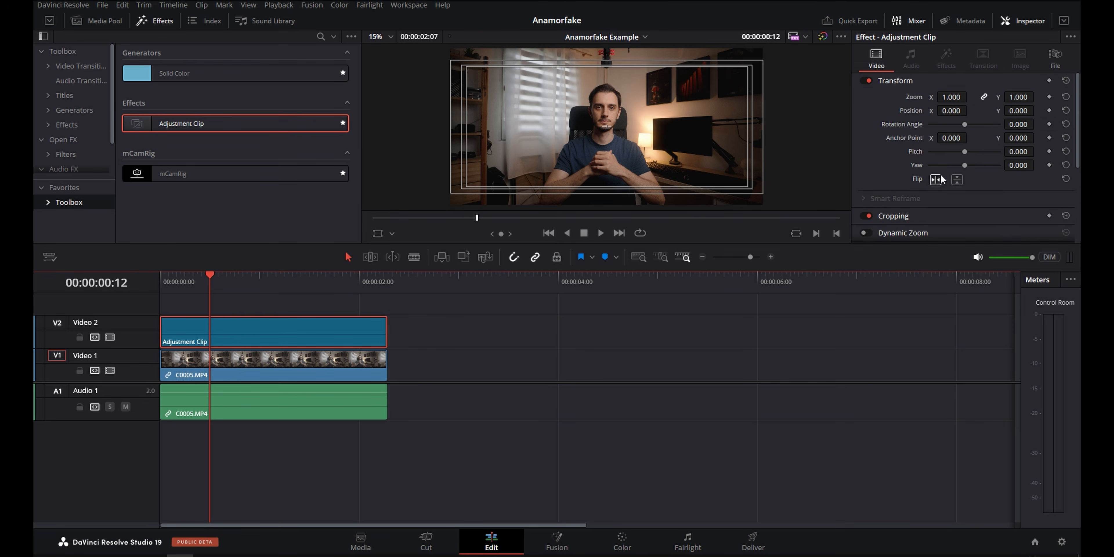
click(954, 148)
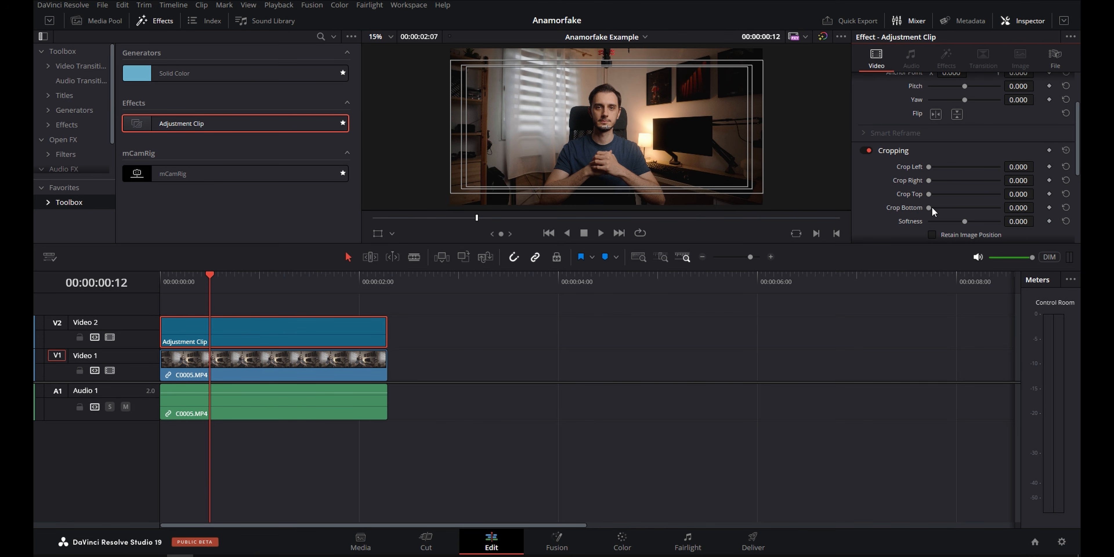
scroll(496, 193, up, 5)
scroll(582, 89, up, 6)
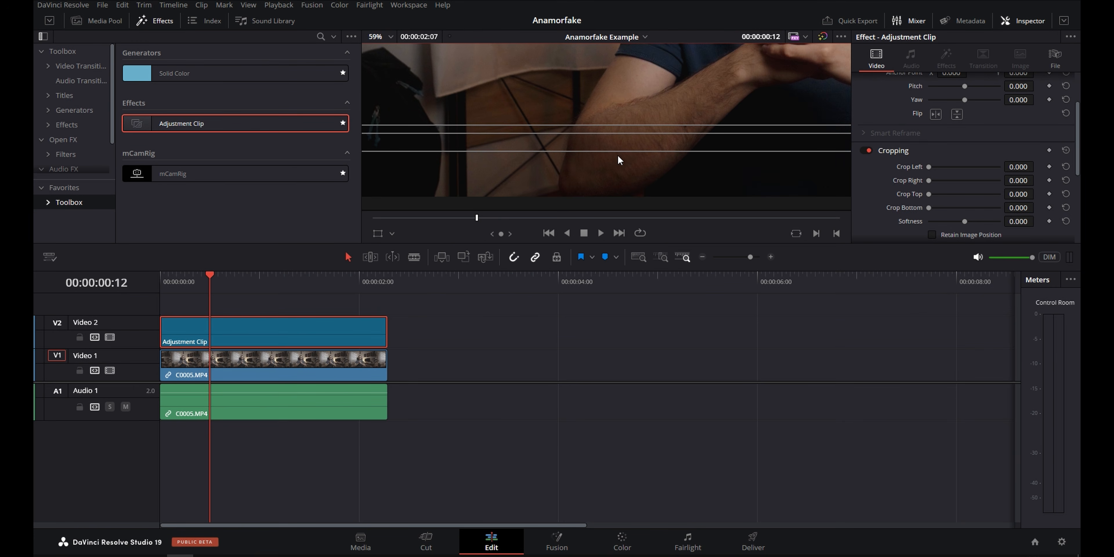
drag(1005, 208, 1044, 207)
click(388, 37)
click(389, 51)
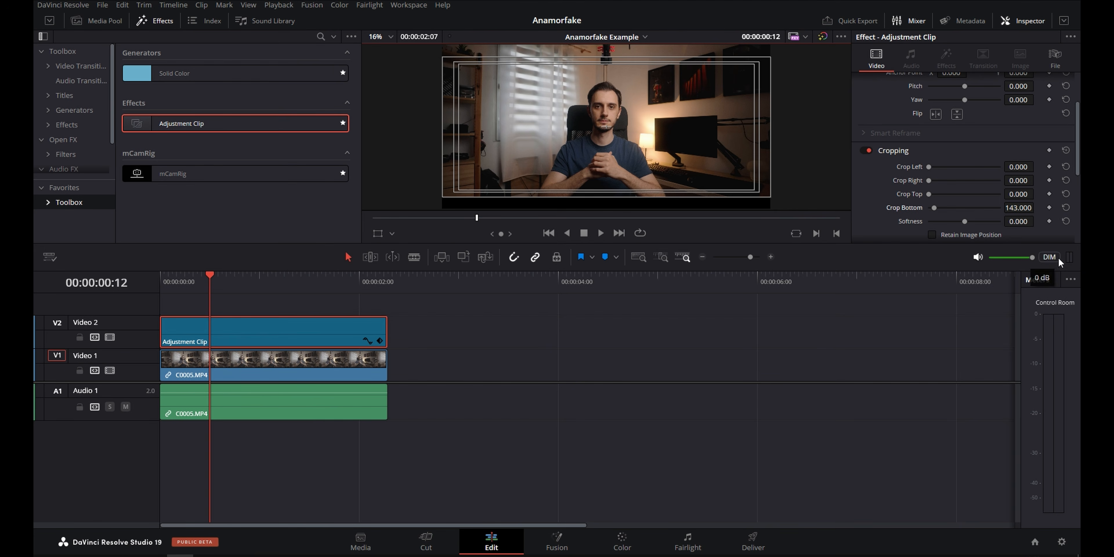
double_click(1017, 196)
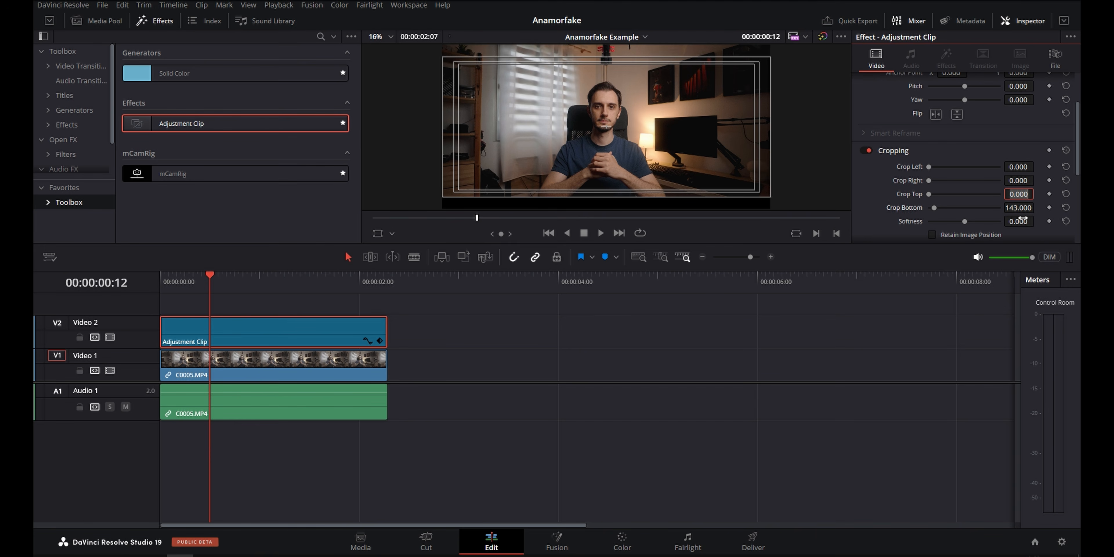
text(143)
key(Return)
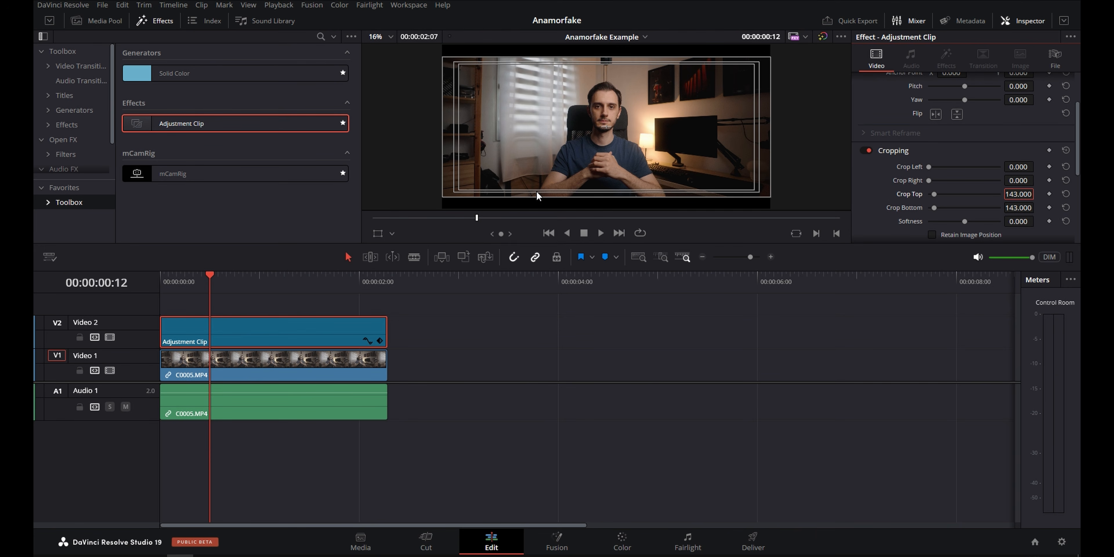
Turn off the safe area guides over the video preview.
click(249, 4)
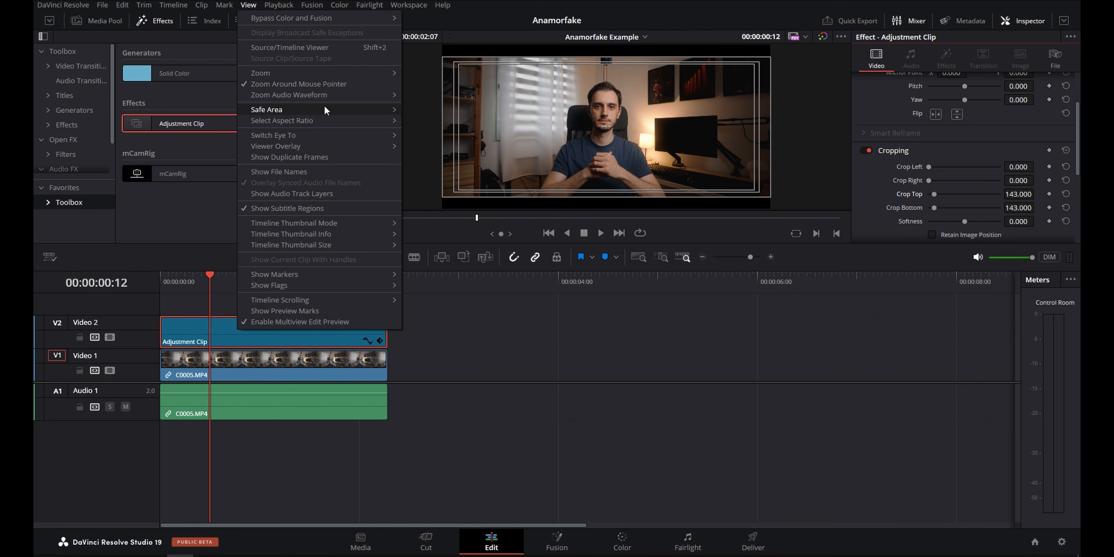
mouse_move(324, 108)
click(416, 112)
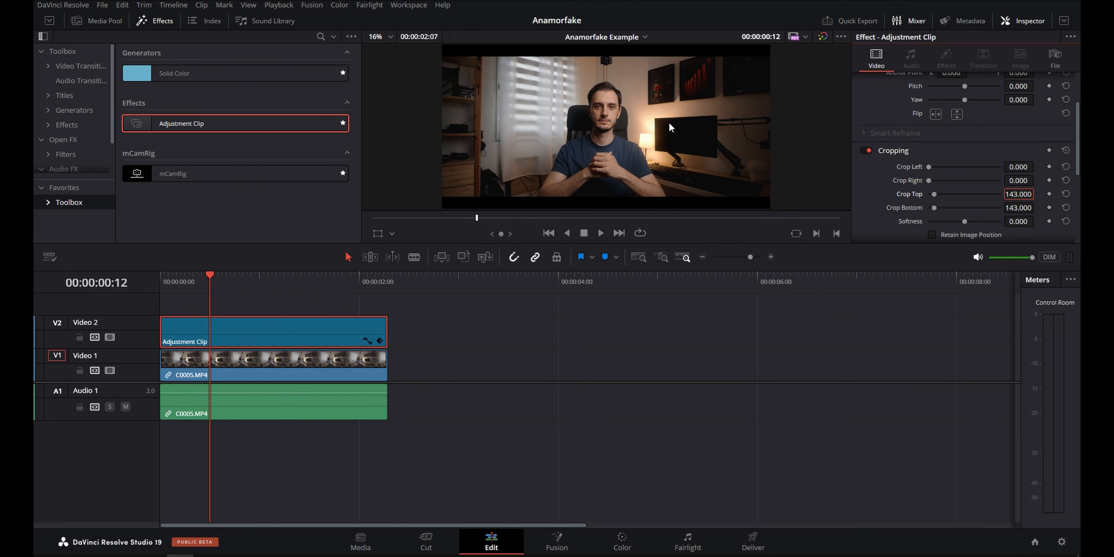
Go to the timeline's start and reframe clip C0005.MP4 vertically with a Y position of 161.
key(Home)
click(268, 361)
drag(1019, 111, 1089, 111)
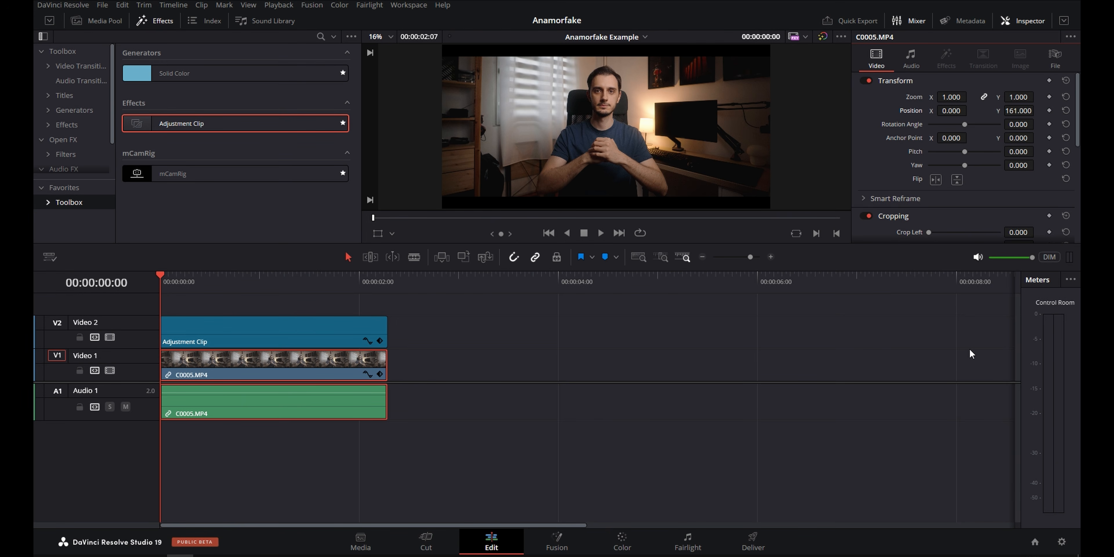
Set the Lens Correction distortion of clip C0005.MP4 to -0.125.
scroll(997, 204, down, 6)
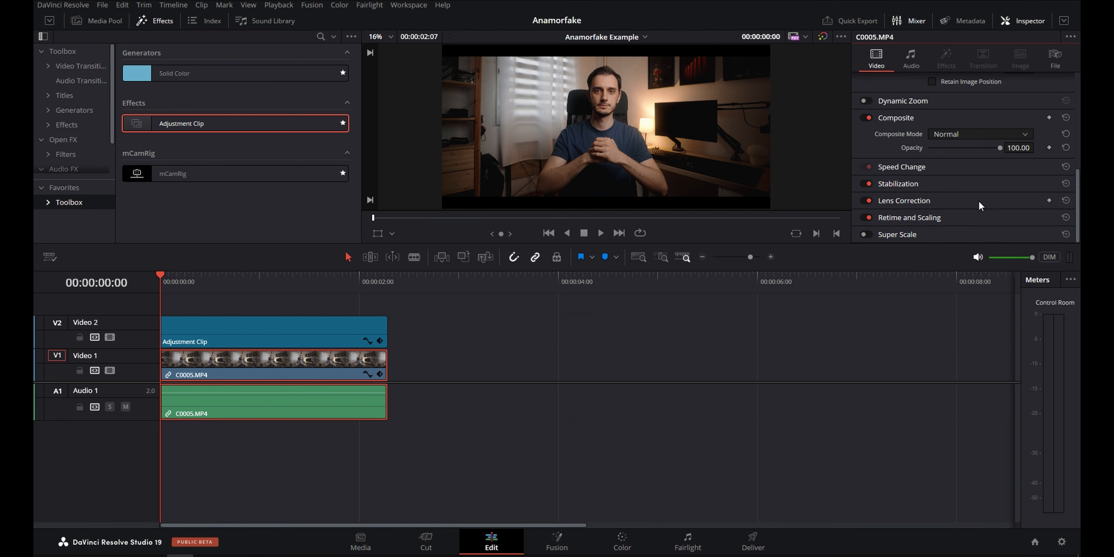
click(979, 200)
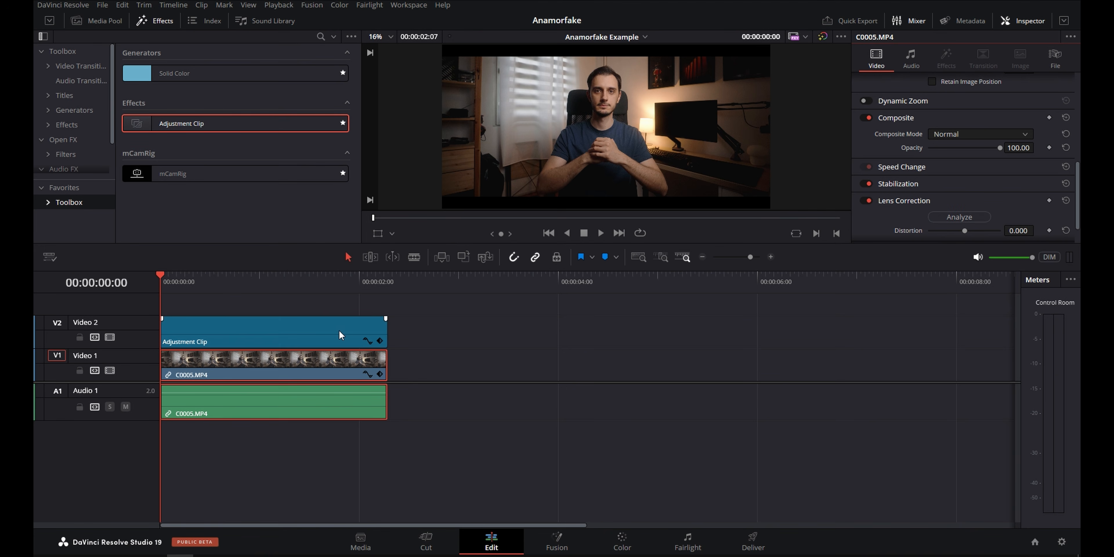
drag(1018, 230, 1001, 230)
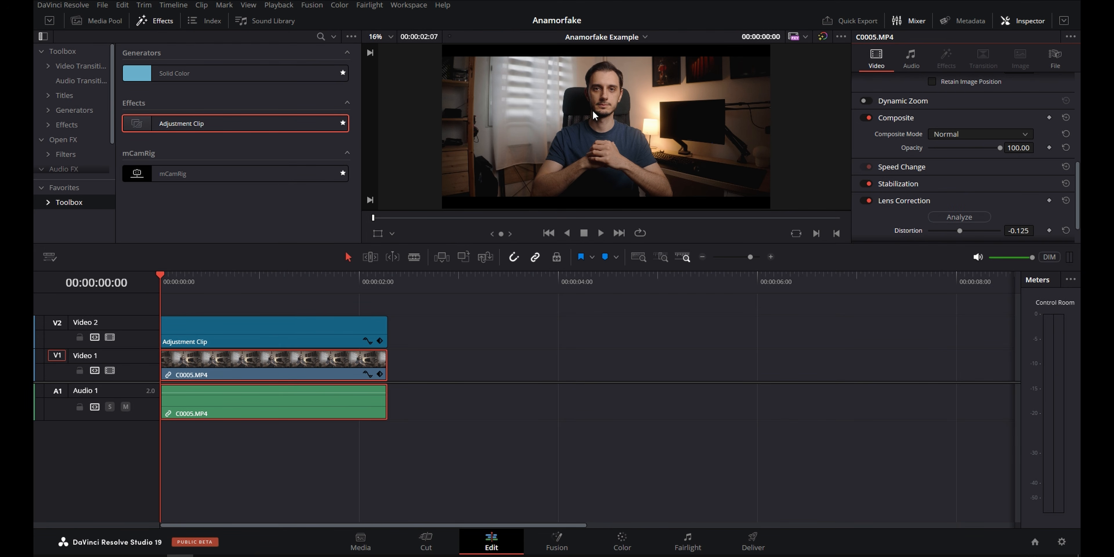
Compare the shot with Lens Correction switched off and on, keep it enabled, and save the project.
click(866, 201)
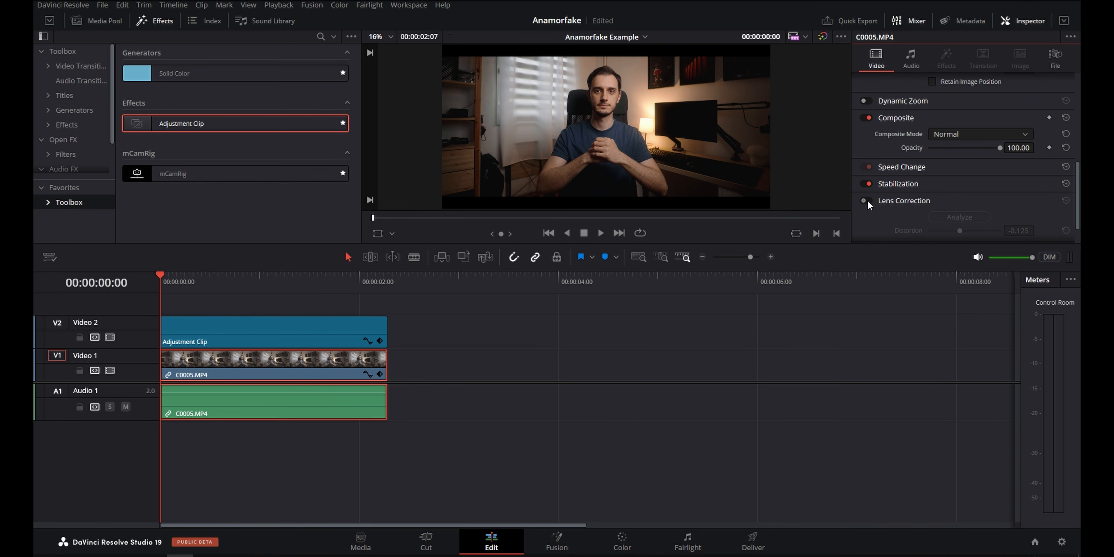
key(ctrl+s)
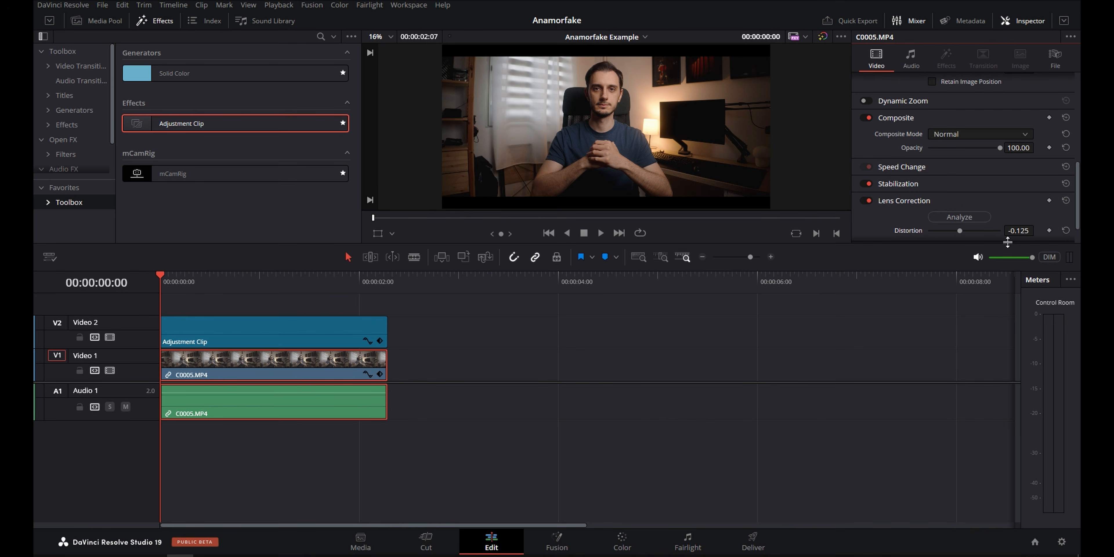
mouse_move(1023, 231)
mouse_down()
mouse_move(1044, 231)
mouse_move(1022, 232)
mouse_up()
In the adjustment clip's color grade, add an inverted wide oval window with size 58.42, aspect 70.67 and softness 24.82.
click(635, 545)
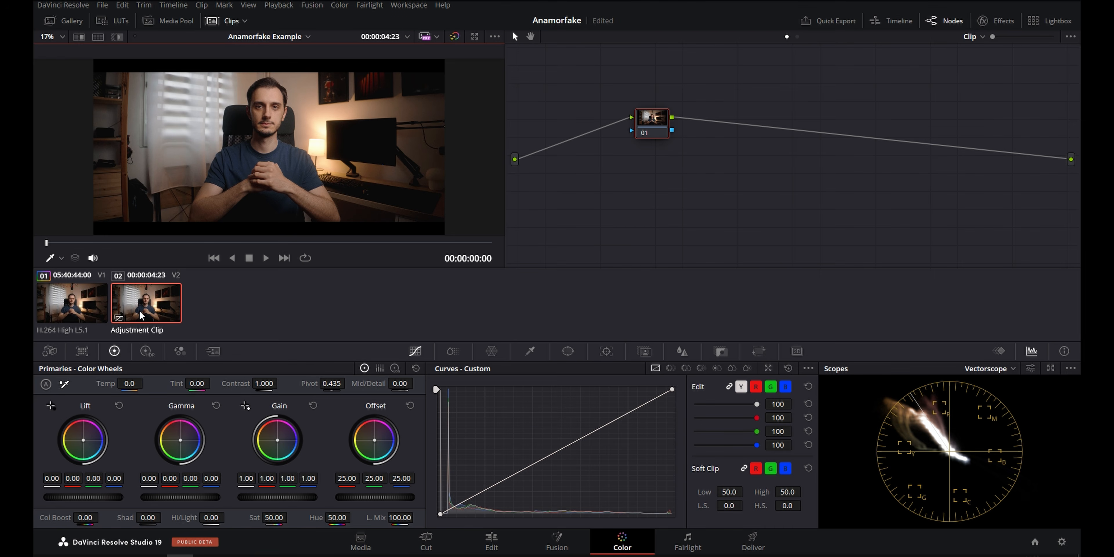
click(567, 351)
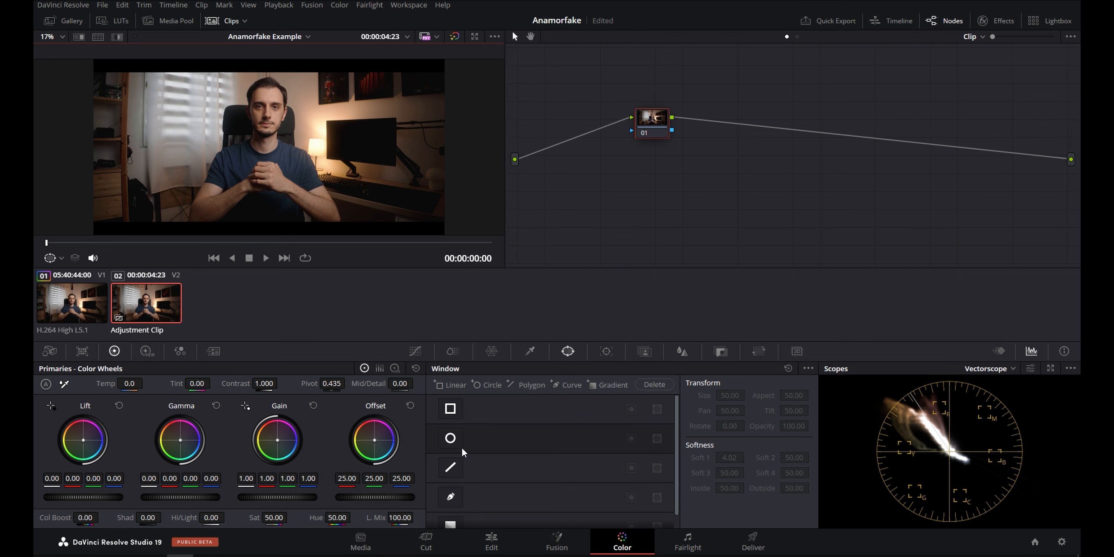
click(451, 438)
scroll(259, 105, down, 1)
drag(269, 106, 269, 78)
drag(311, 147, 469, 160)
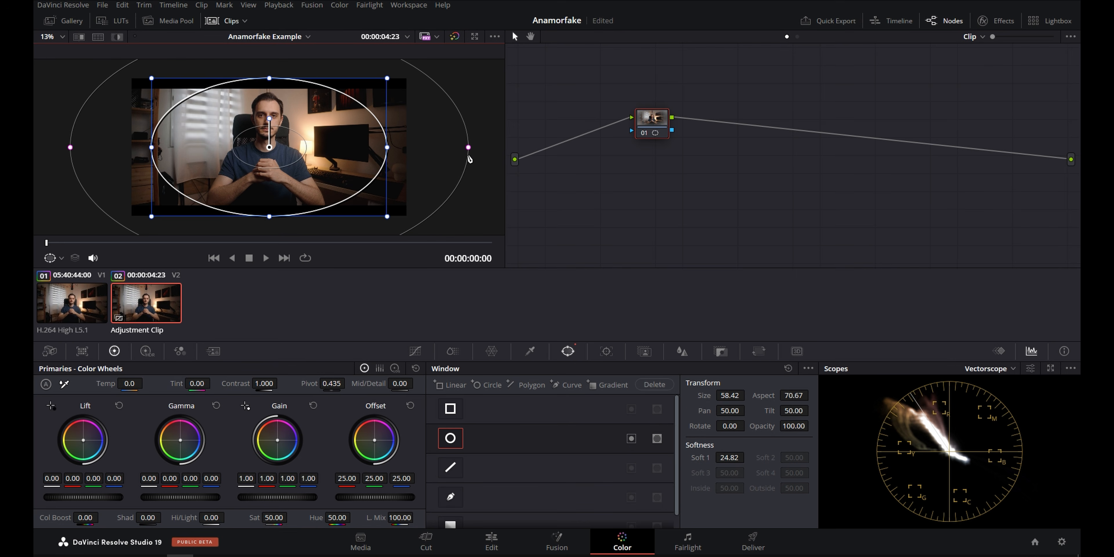
click(631, 439)
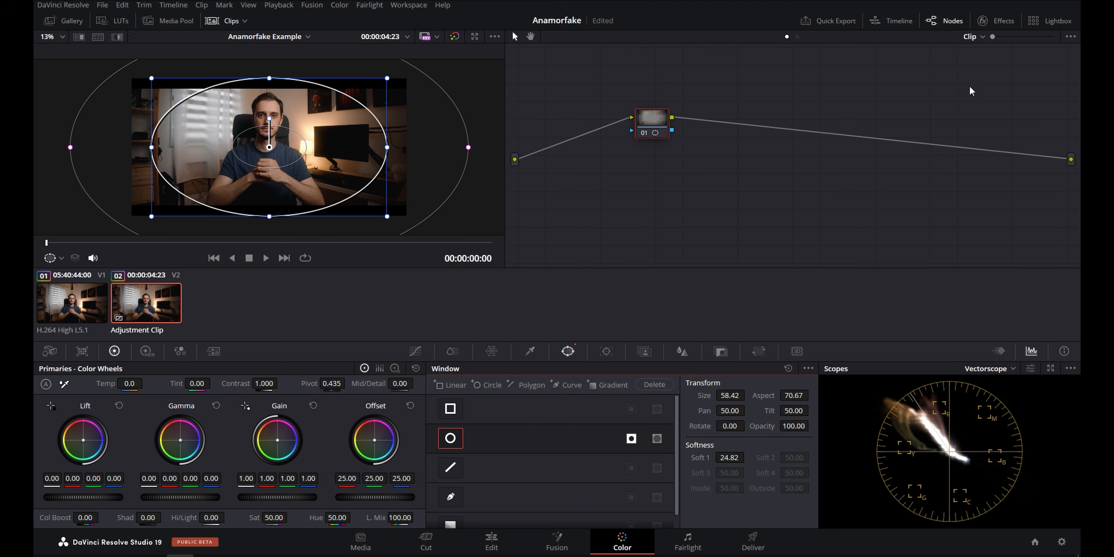
Apply Radial Blur to the adjustment clip's masked node and set its smooth strength to 0.325.
click(997, 20)
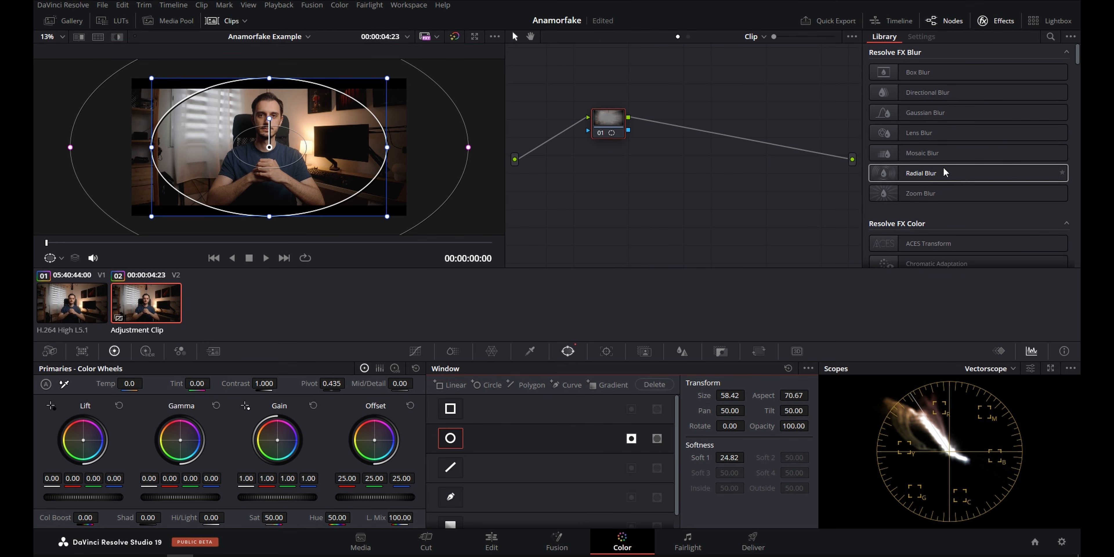
drag(955, 177, 610, 122)
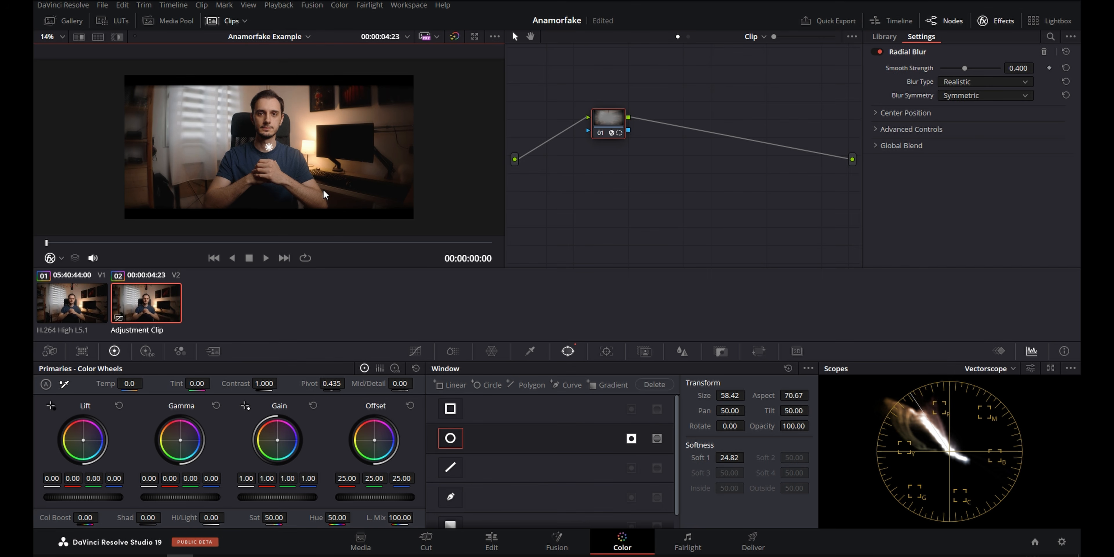
scroll(305, 186, up, 2)
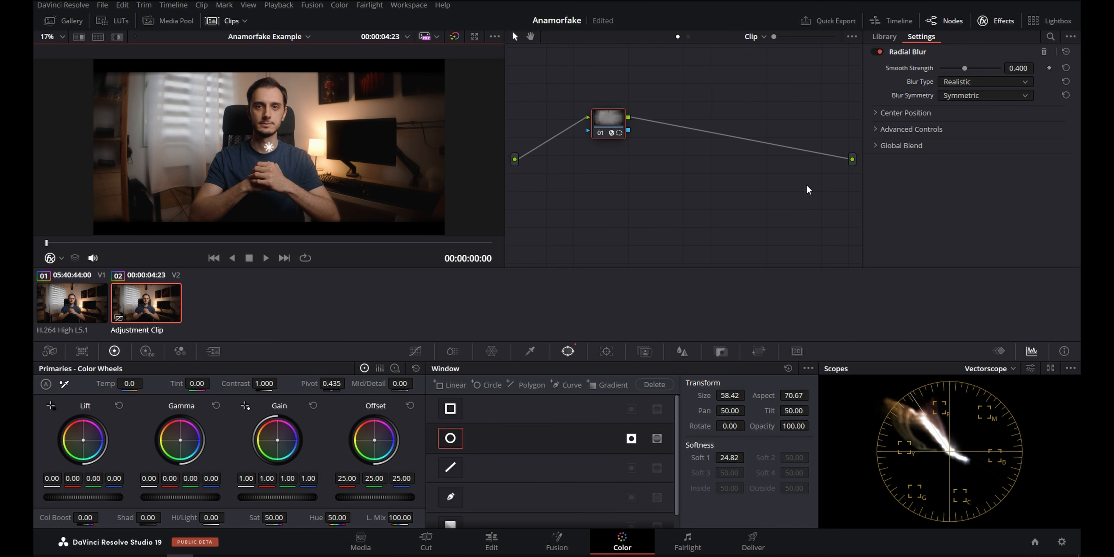
key(ctrl+z)
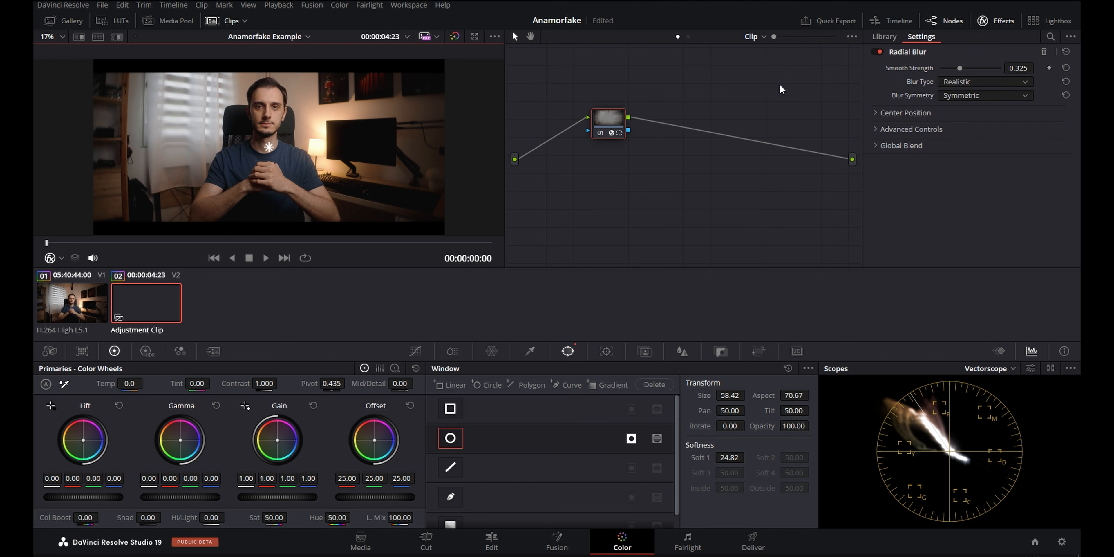
click(637, 175)
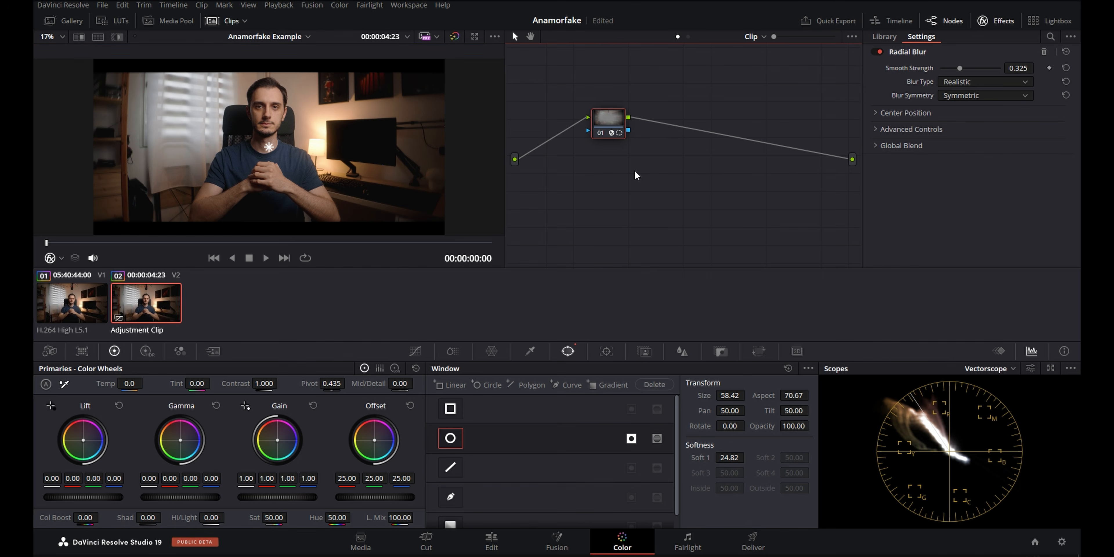
Add a serial node after the radial blur node, give it a circular window, and show the power window overlay in the viewer.
key(alt+s)
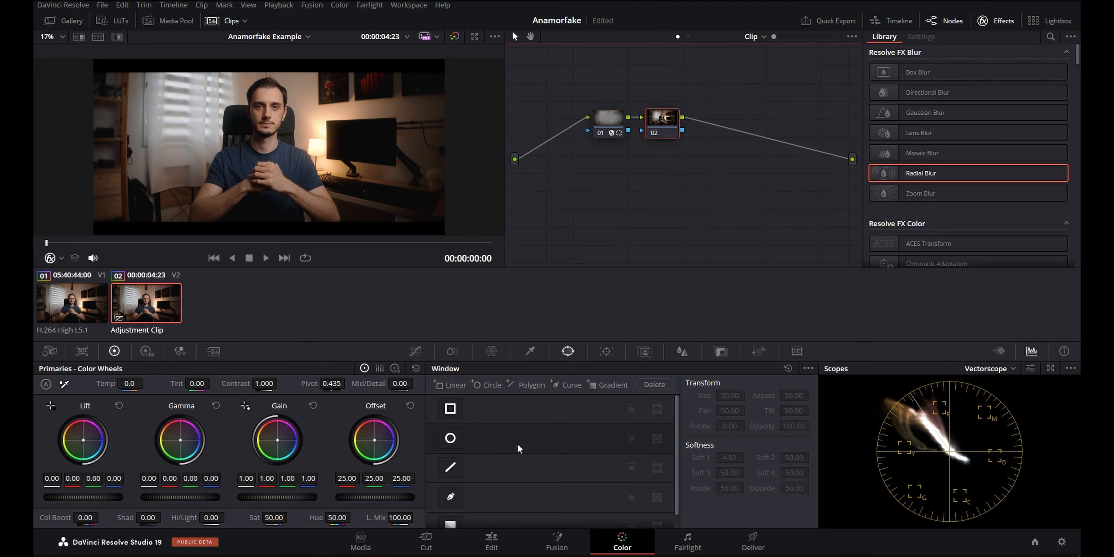
click(451, 438)
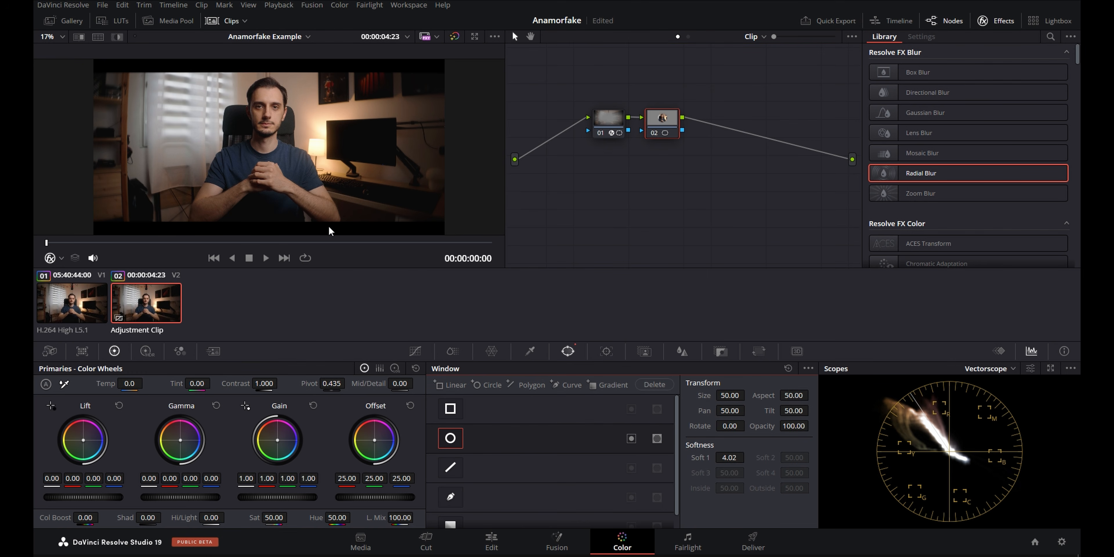
scroll(310, 130, down, 1)
click(60, 259)
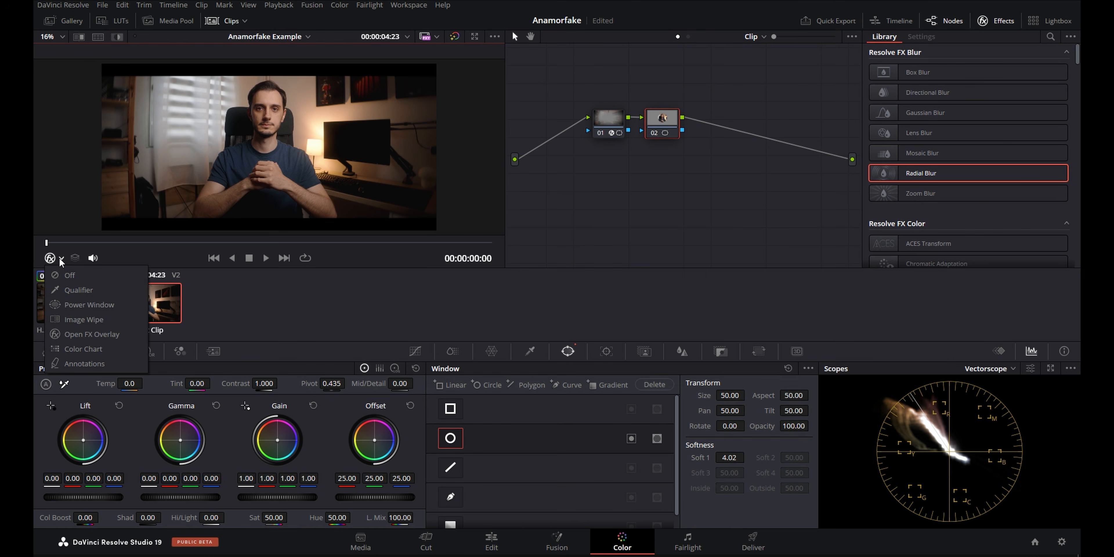
click(108, 304)
scroll(317, 159, down, 2)
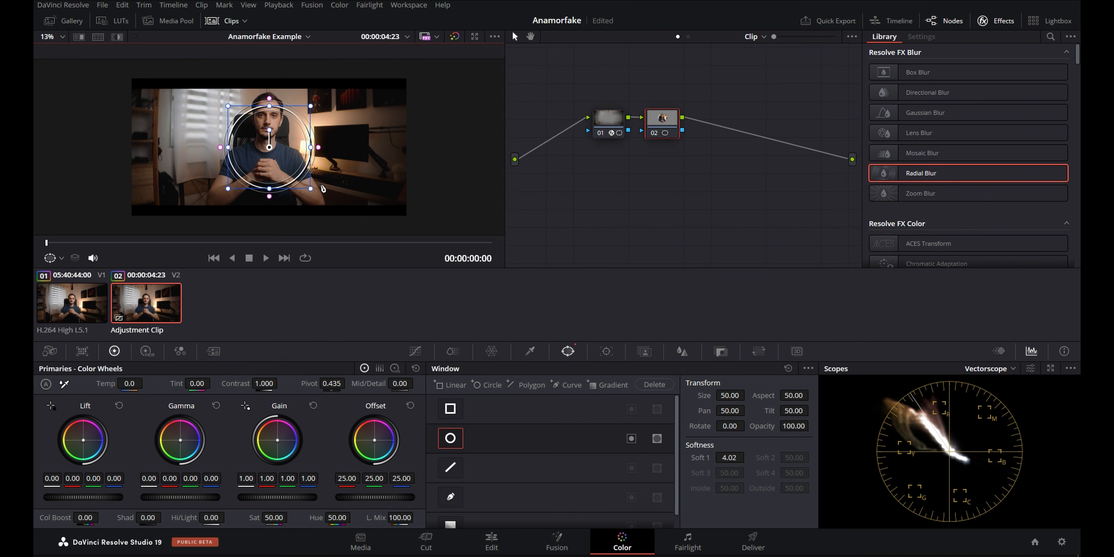
Reshape the second node's circle into a wide oval, about size 57.65, aspect 74.79 and softness 21.32, invert it, and save the project.
drag(318, 147, 426, 147)
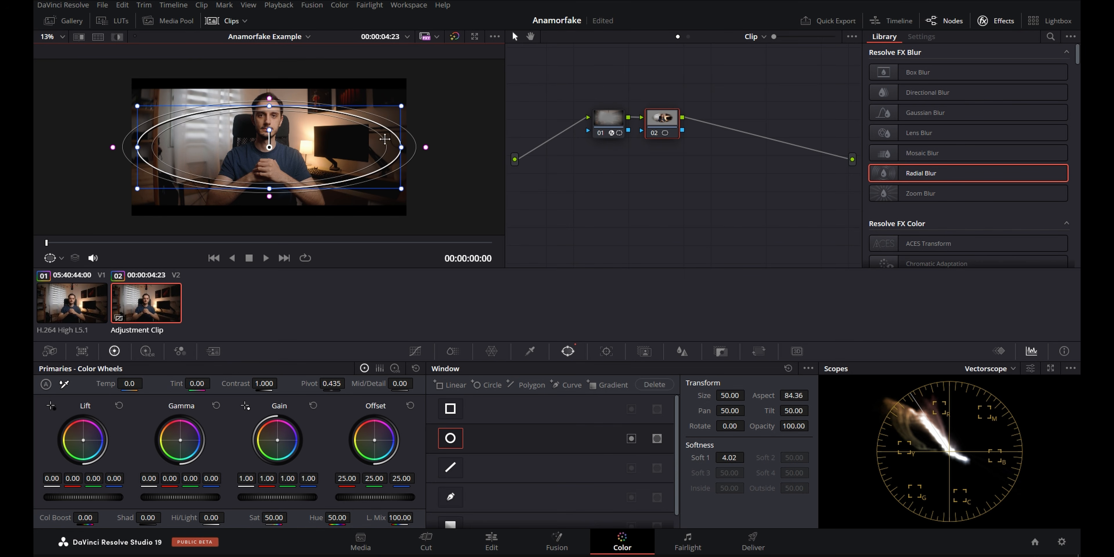
drag(268, 108, 269, 93)
drag(426, 147, 481, 147)
drag(269, 94, 271, 81)
click(632, 439)
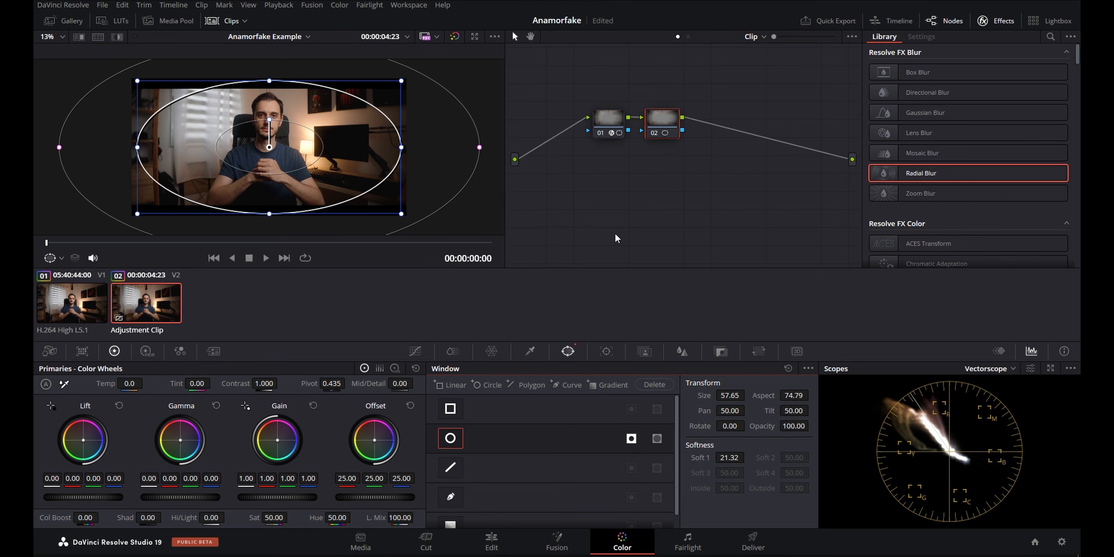
key(ctrl+s)
Darken the second node's masked edges by lowering the middle of the custom curve, and narrow its oval window to aspect about 73.12.
click(415, 352)
drag(560, 450, 568, 473)
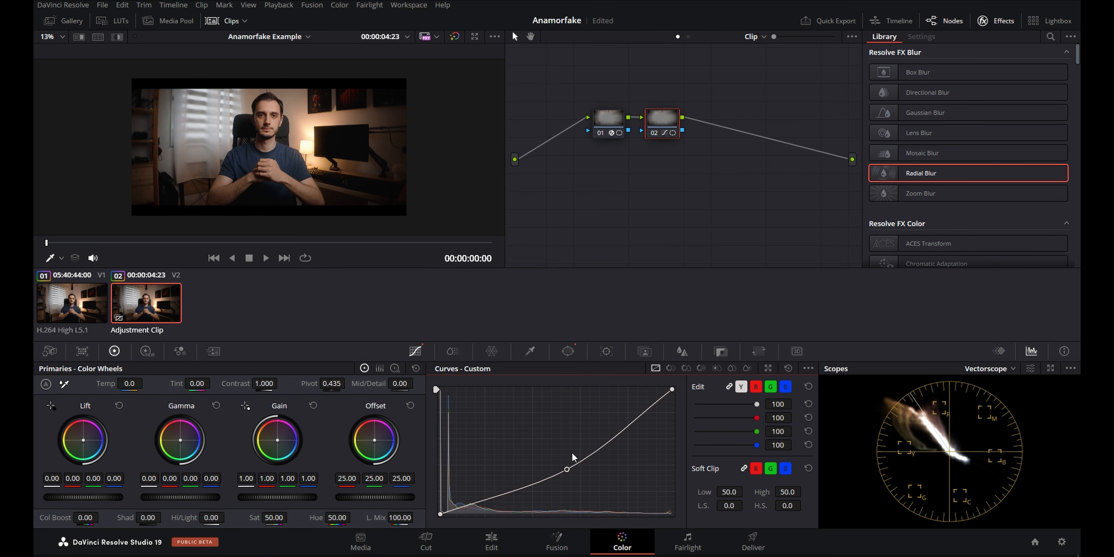
click(570, 352)
drag(401, 149, 393, 153)
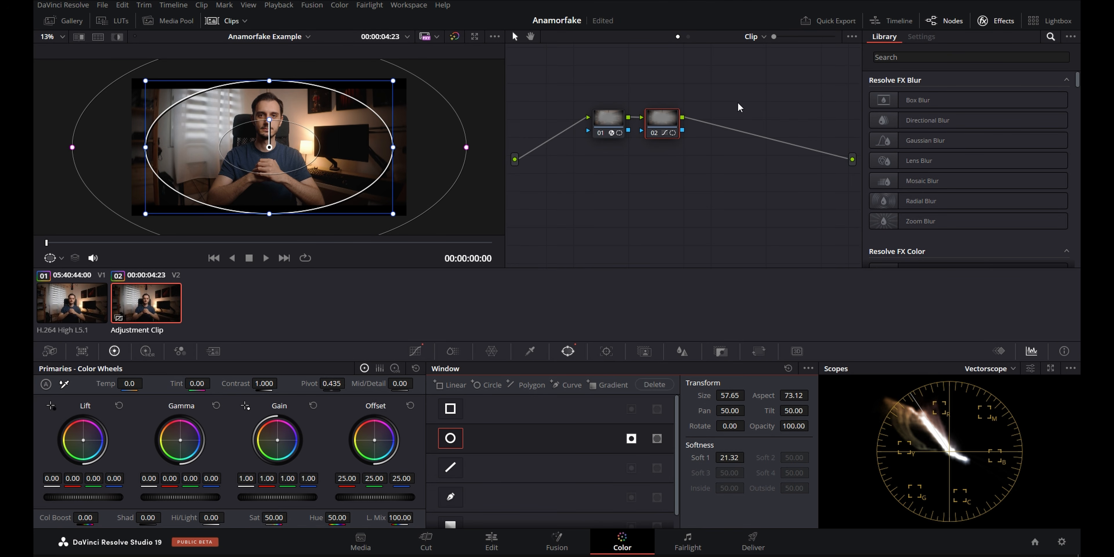
Add a third serial node with an inverted oval window, about size 57.85, aspect 78.63 and softness 29.64, and apply Prism Blur to it.
key(alt+s)
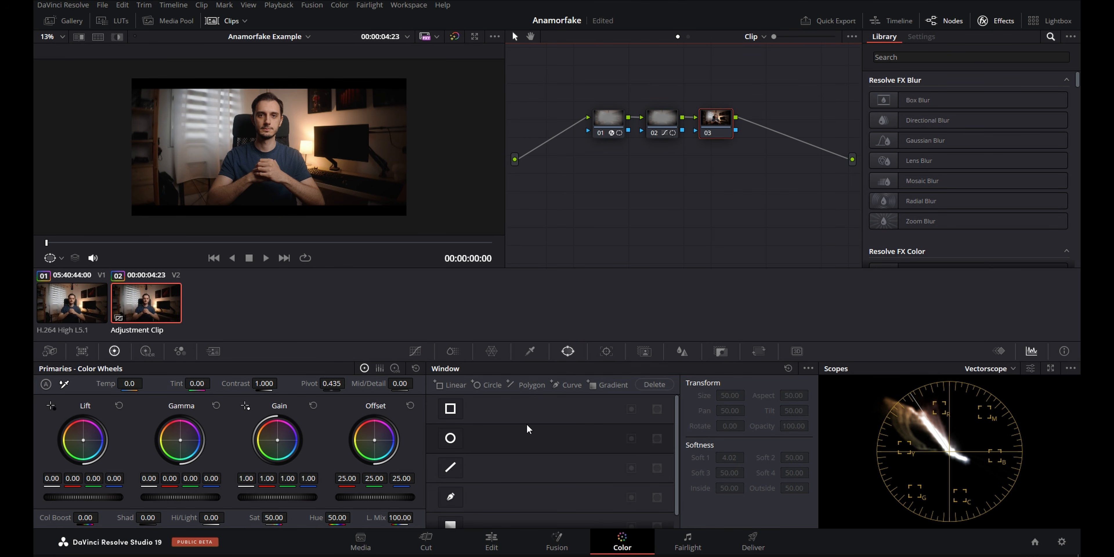
click(458, 440)
drag(320, 147, 456, 147)
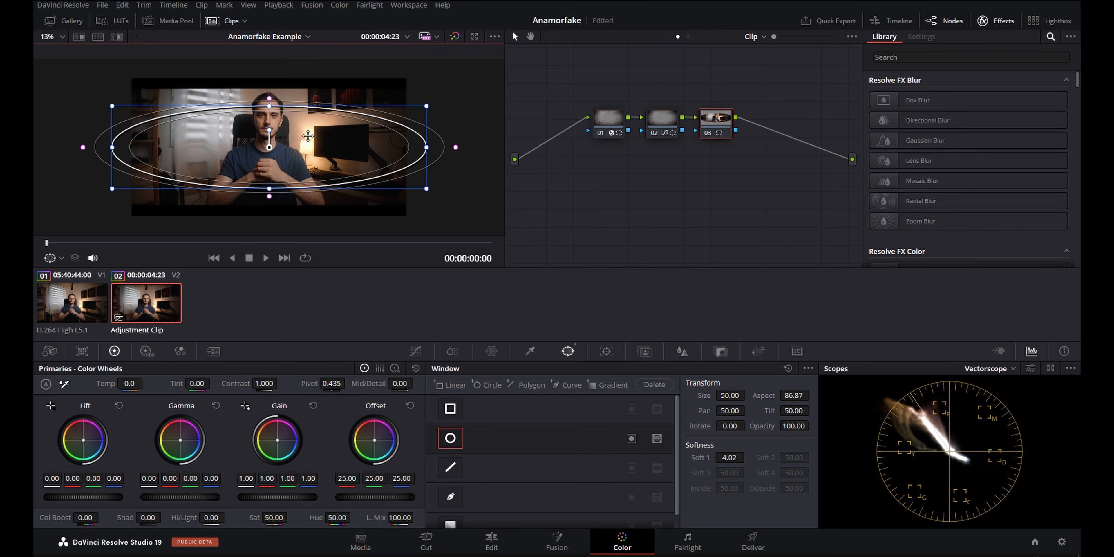
drag(269, 100, 269, 80)
drag(456, 147, 557, 143)
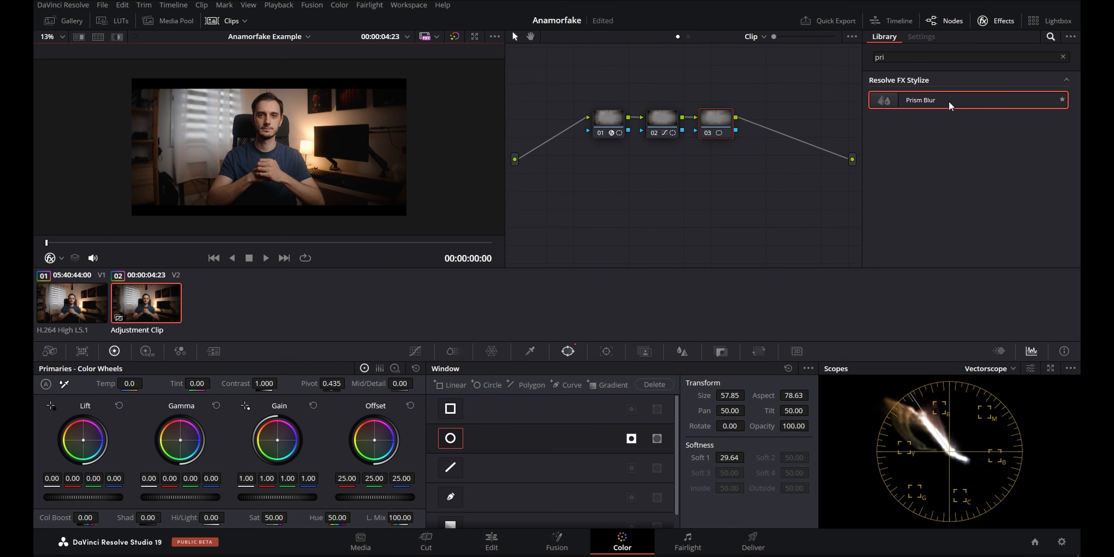
drag(950, 104, 716, 120)
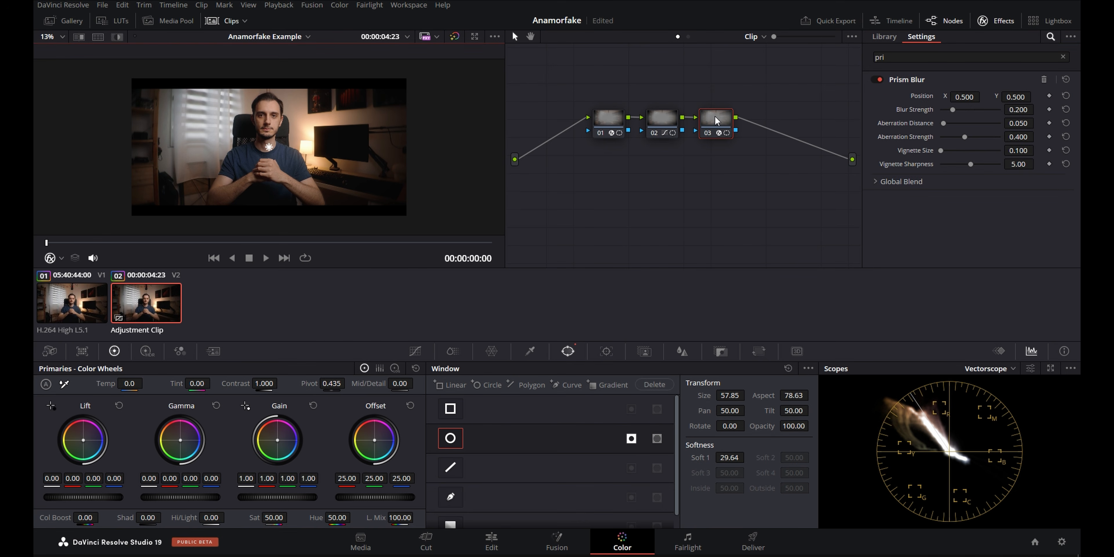